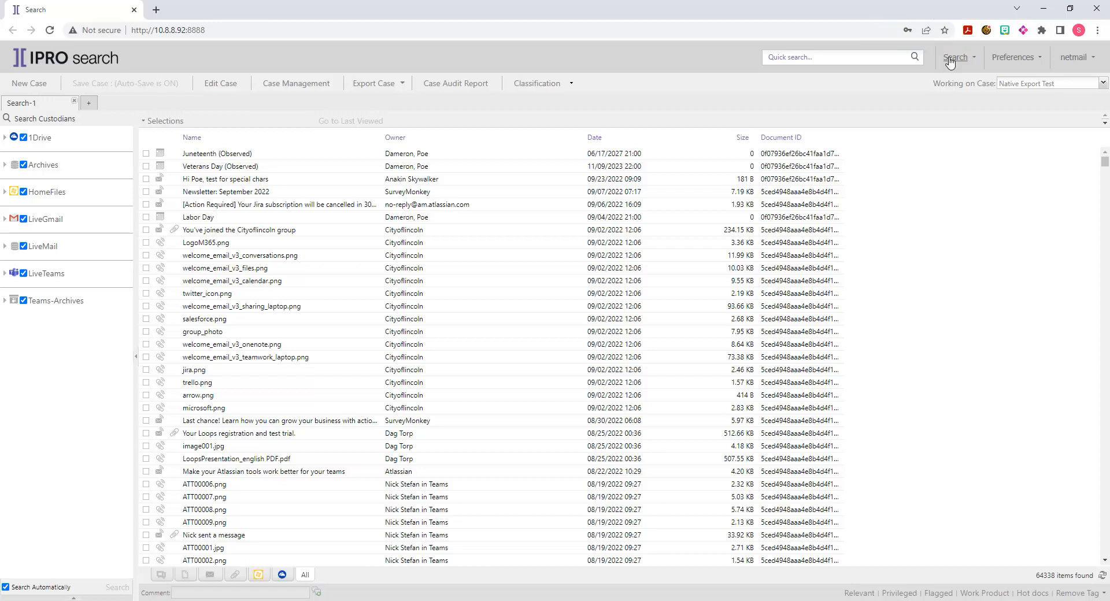
- Start a federated search and limit its date range to 09/21/2014 through 06/13/2017
left_click(950, 59)
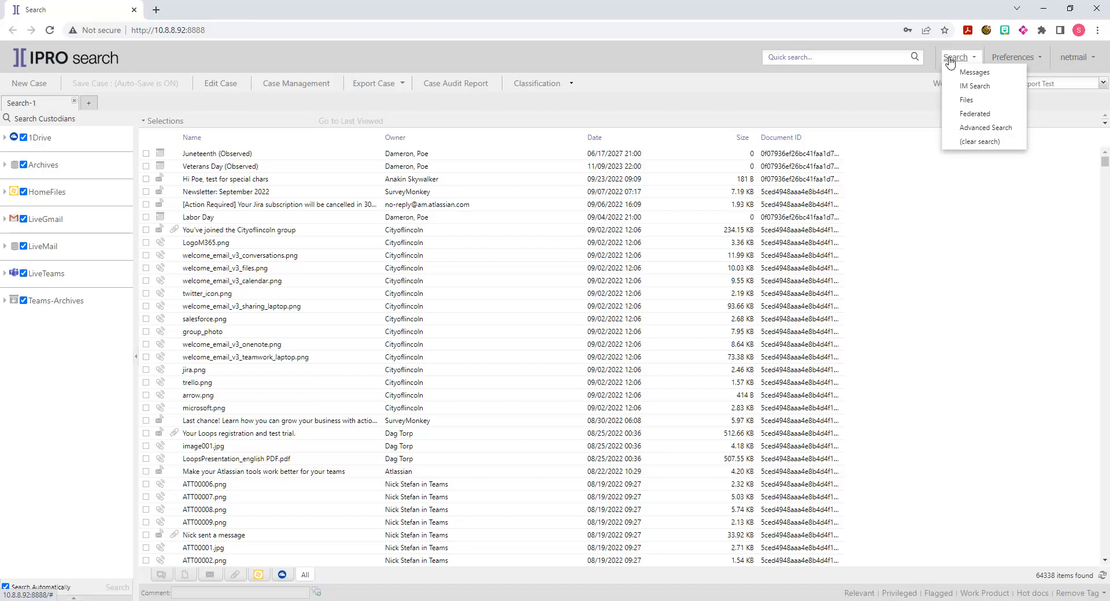
left_click(970, 115)
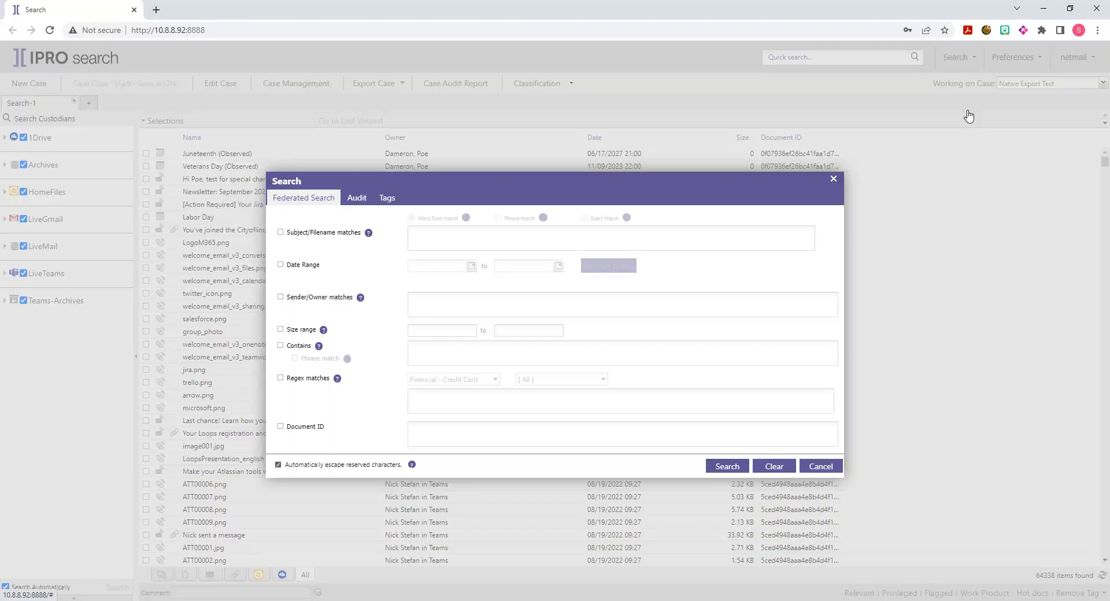
left_click(280, 265)
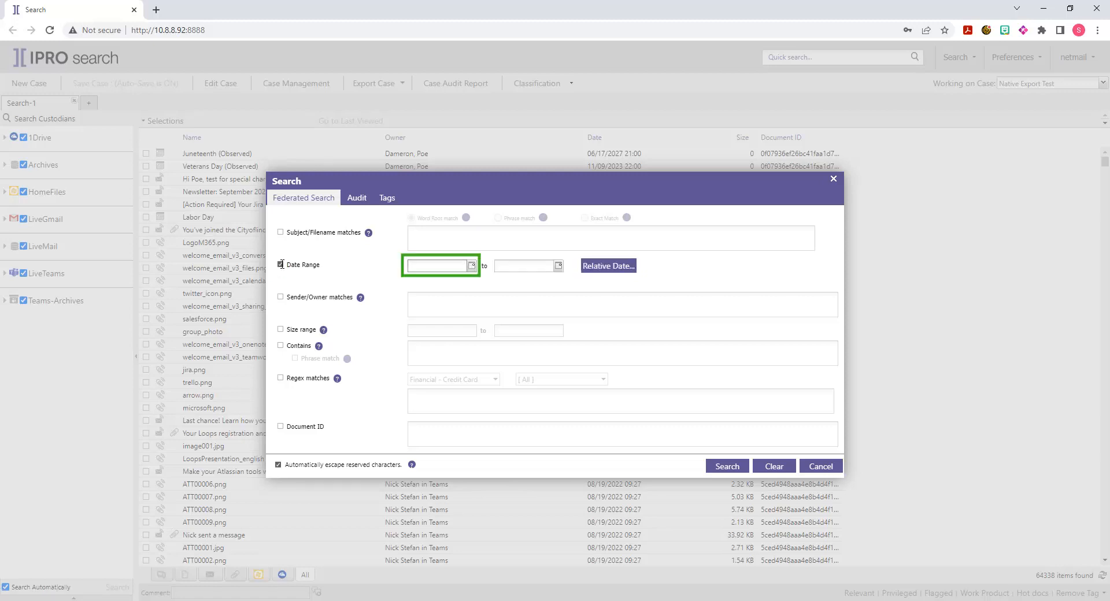
left_click(426, 265)
type("09/21/14")
key("Tab")
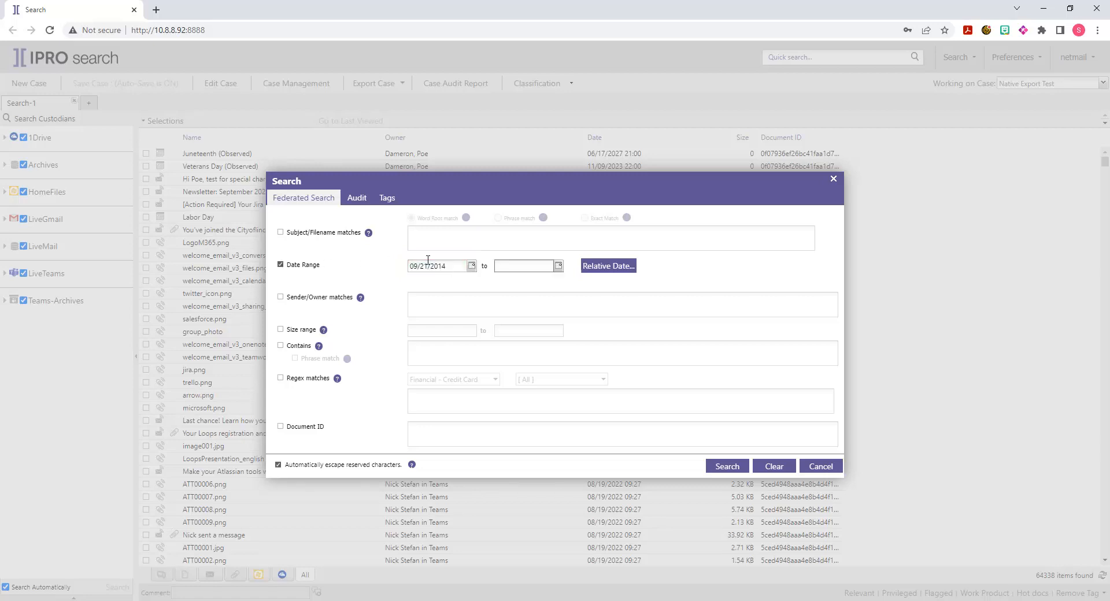
left_click(498, 265)
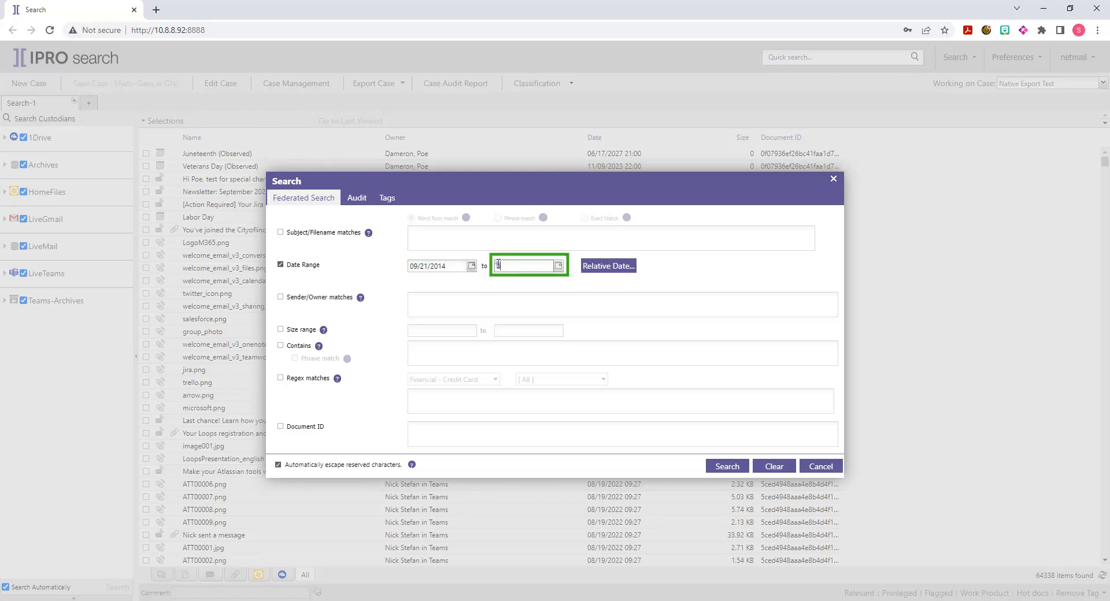
type("06/13/17")
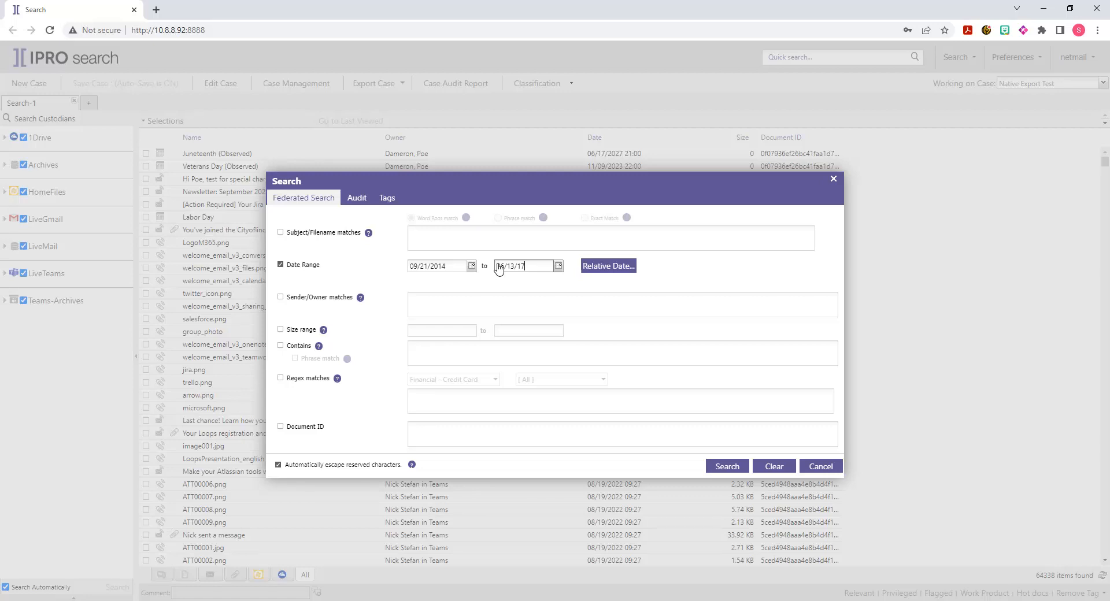
- Run the federated search with the Contains terms medical, research, medical research, contract and compliance, each on its own line
left_click(279, 346)
left_click(280, 345)
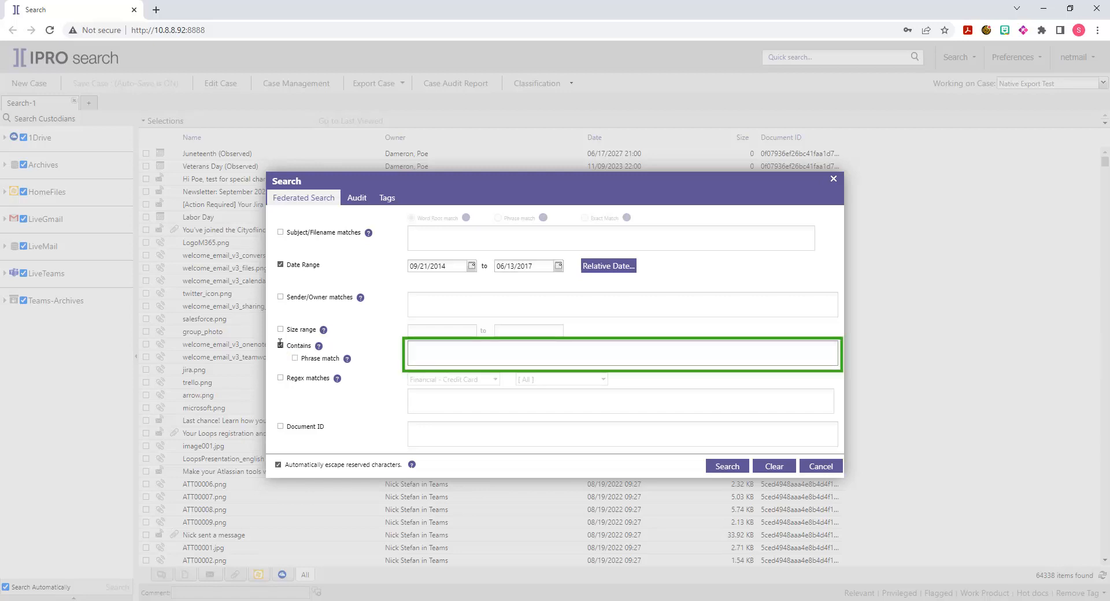
left_click(438, 350)
type("medical research")
key("Return")
type("medical")
type(" research ")
type("contract")
key("Return")
type("compliance")
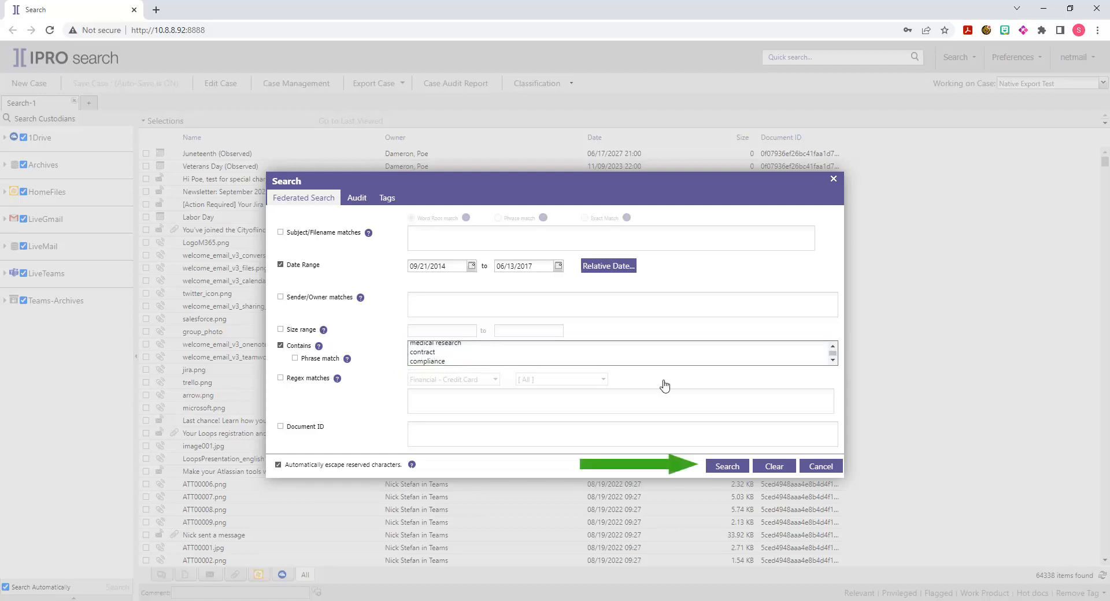
left_click(727, 466)
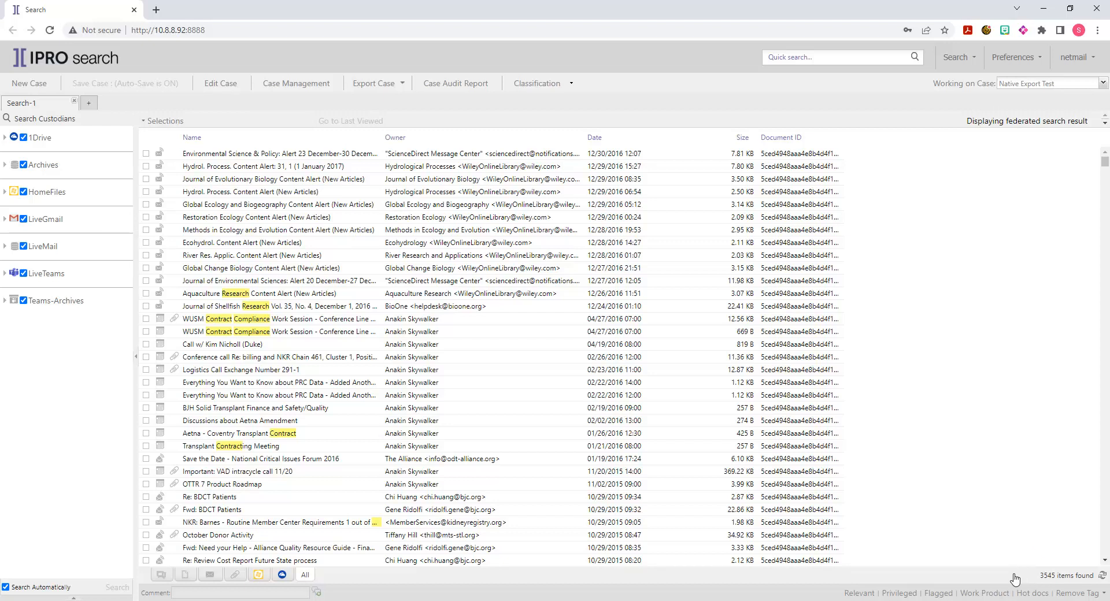
- In a maximized Advanced Search, add two Content Contains rules, "Washington" and "University", to the "Any of" group
left_click(949, 60)
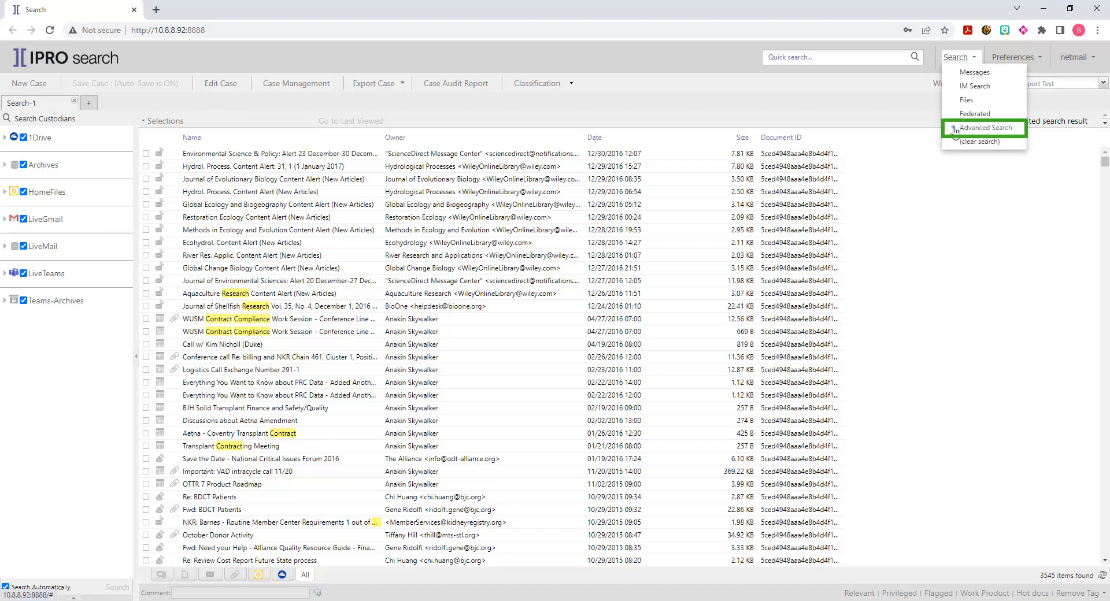
left_click(955, 128)
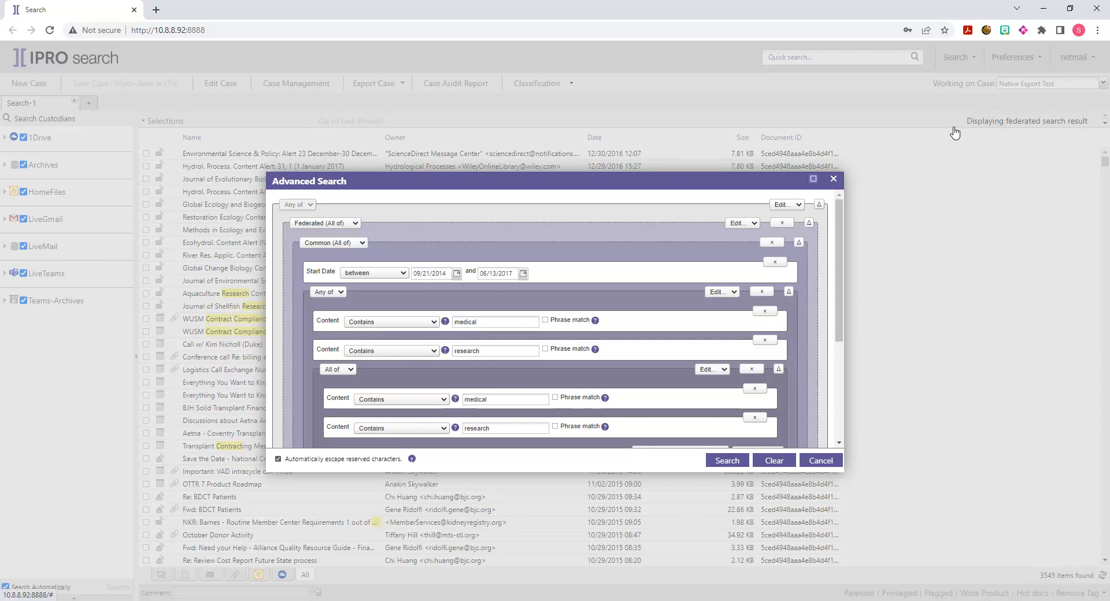
left_click(814, 181)
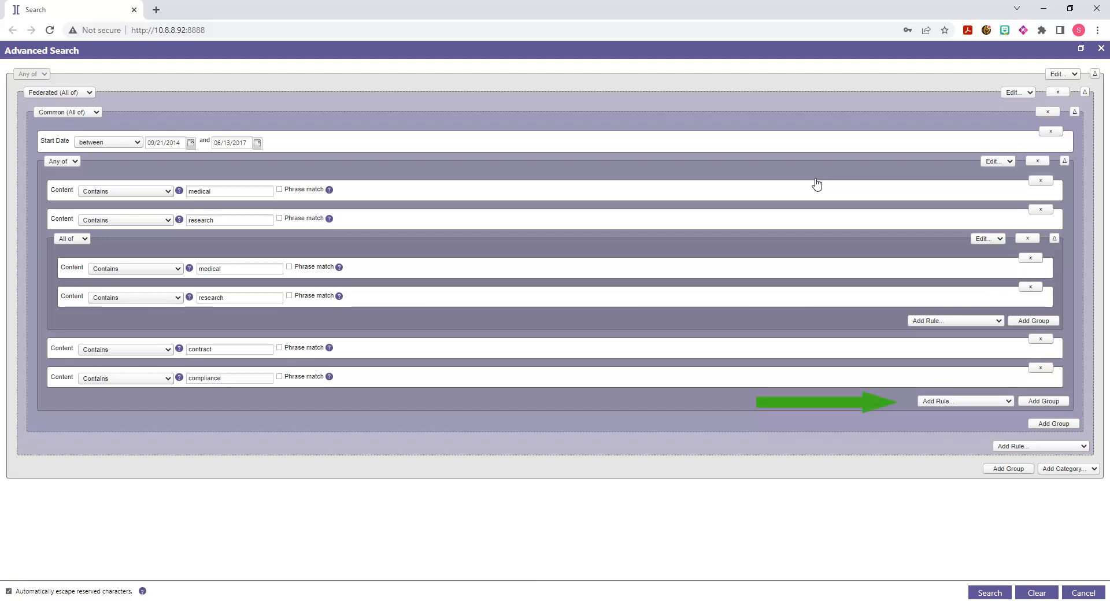
left_click(951, 404)
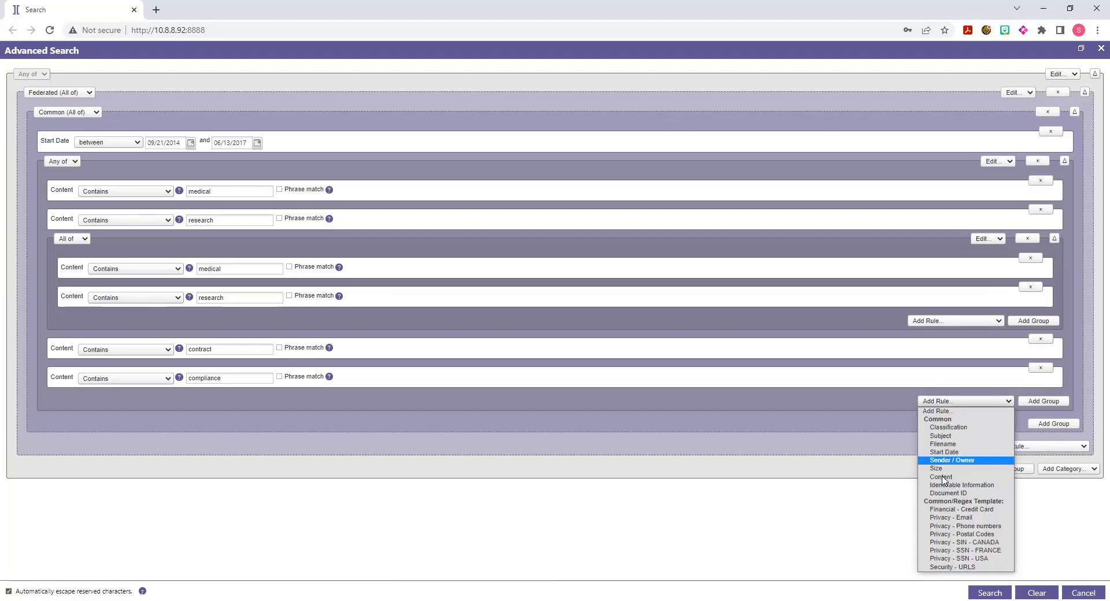
left_click(941, 477)
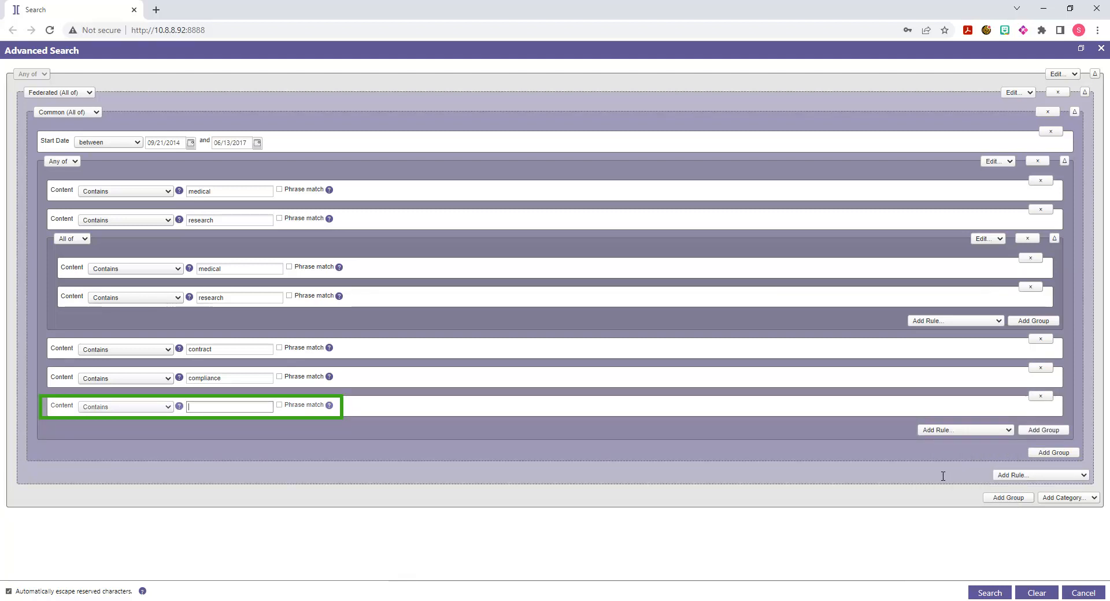
type("Washington")
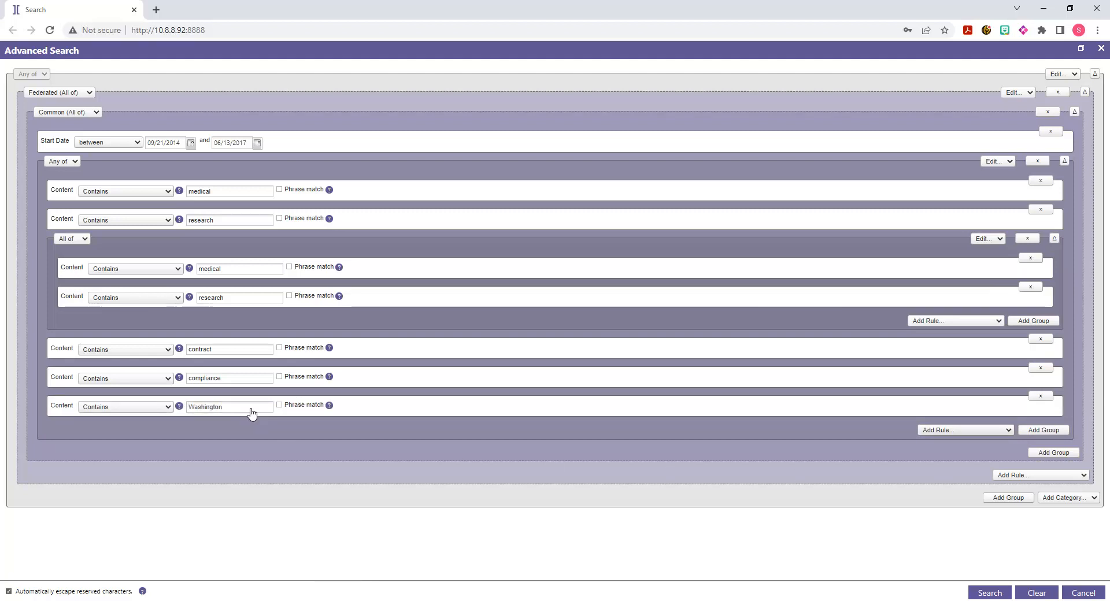
left_click(931, 432)
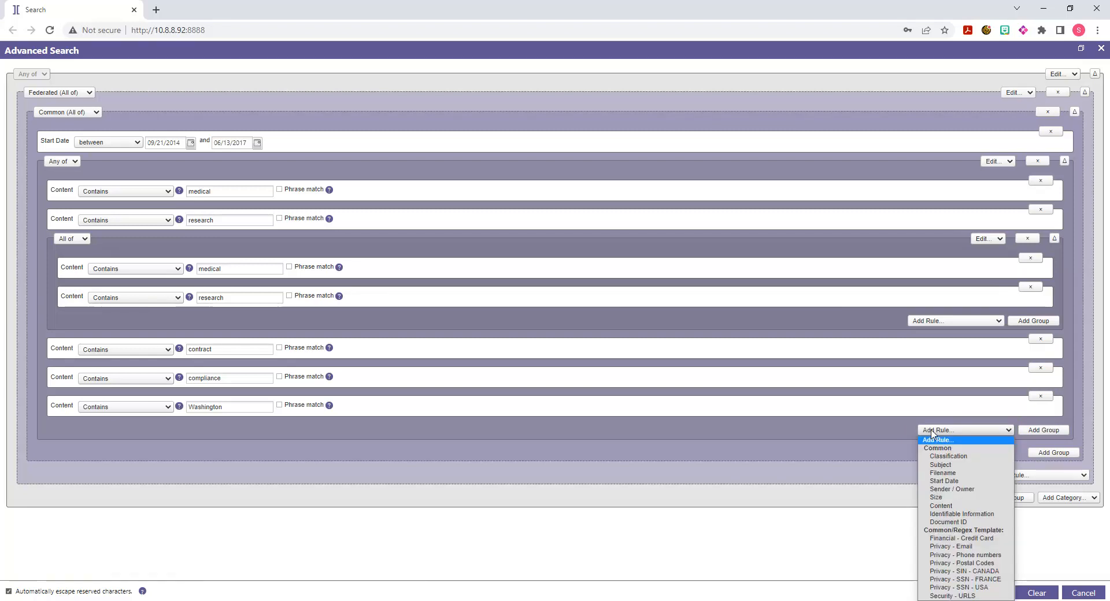
left_click(939, 507)
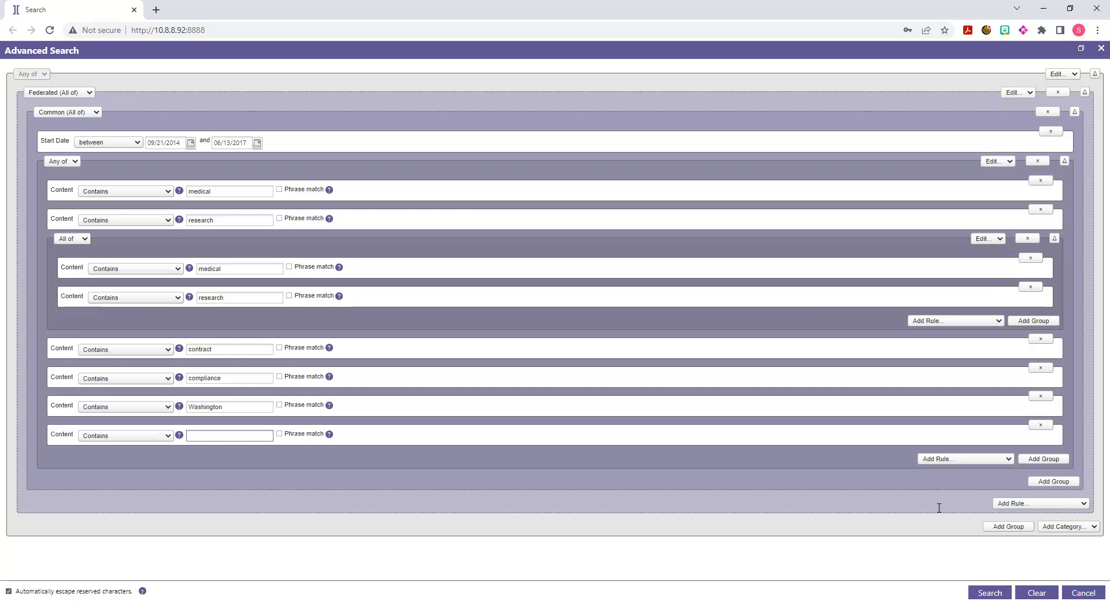
type("University")
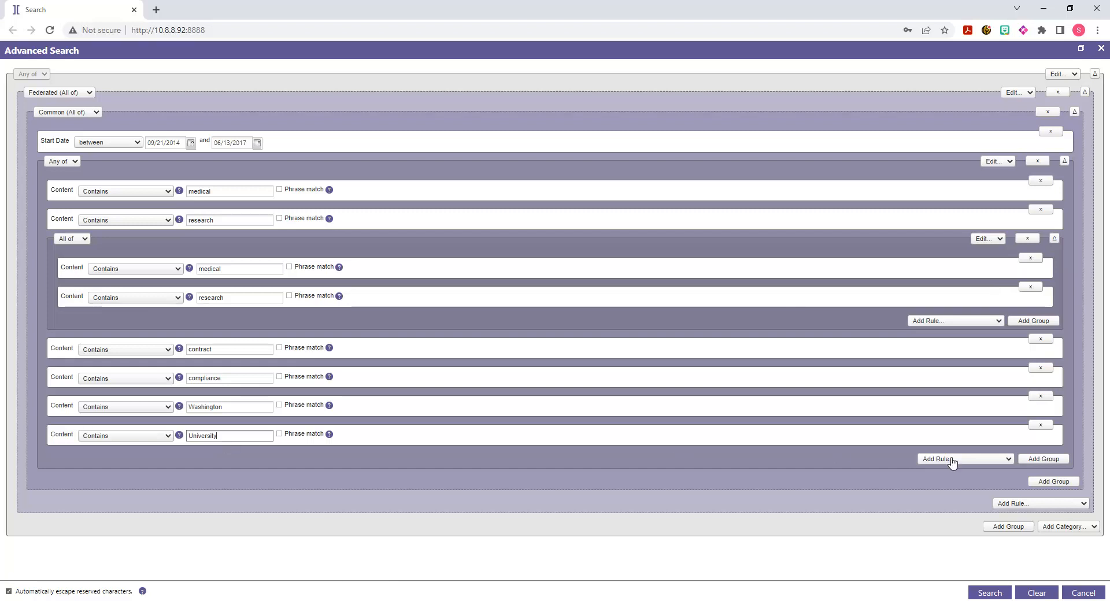
- Add a new group to the Common category with a Subject Matches rule for "transplant contract" and run the advanced search
left_click(1044, 484)
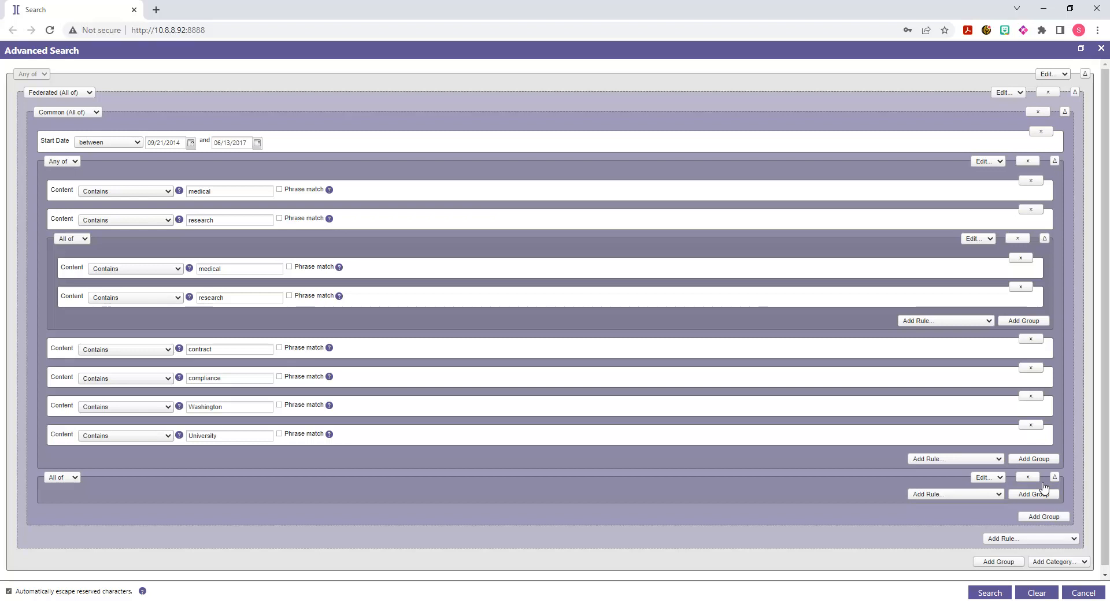
left_click(950, 495)
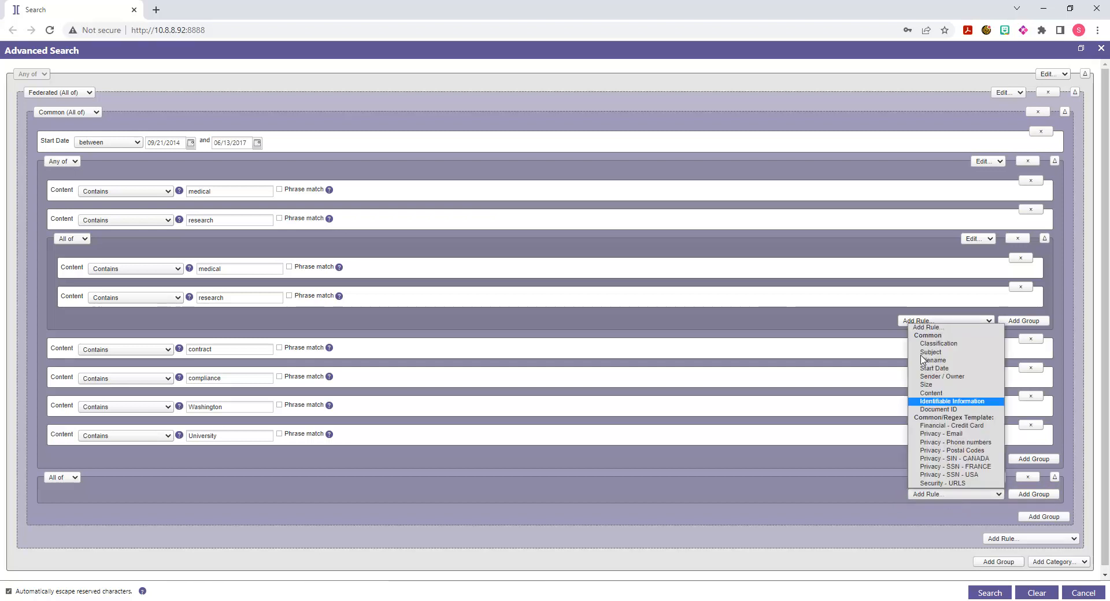
left_click(922, 353)
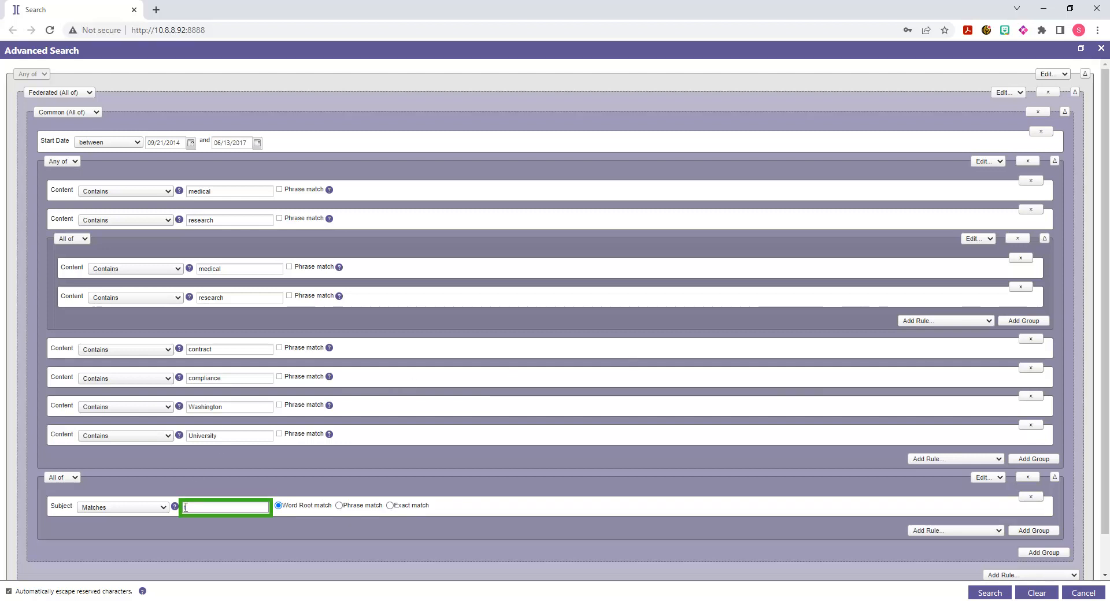
type("transplant contract")
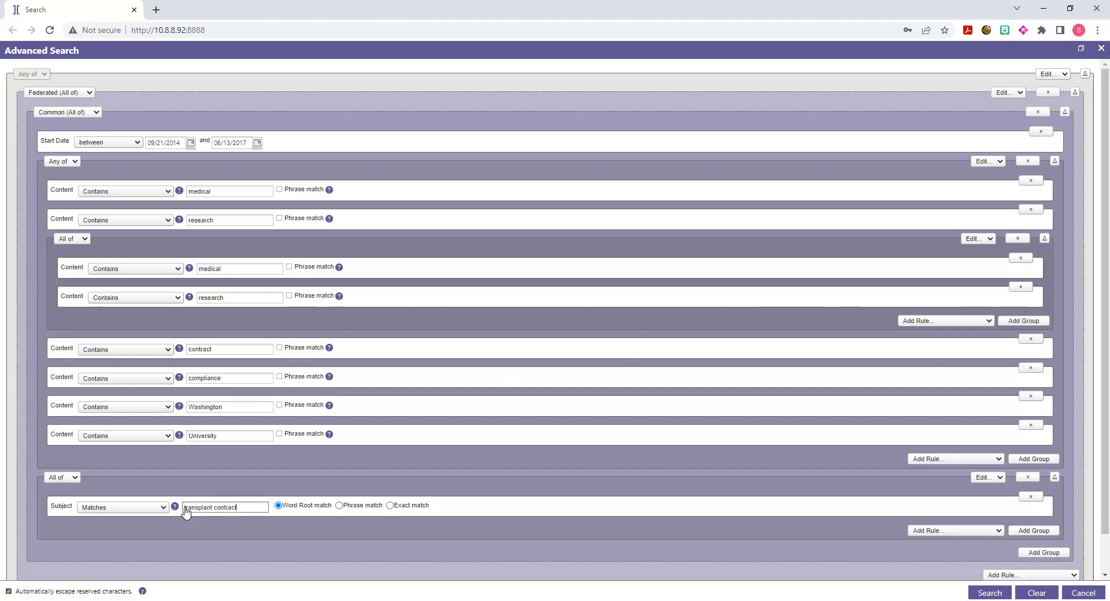
left_click(978, 595)
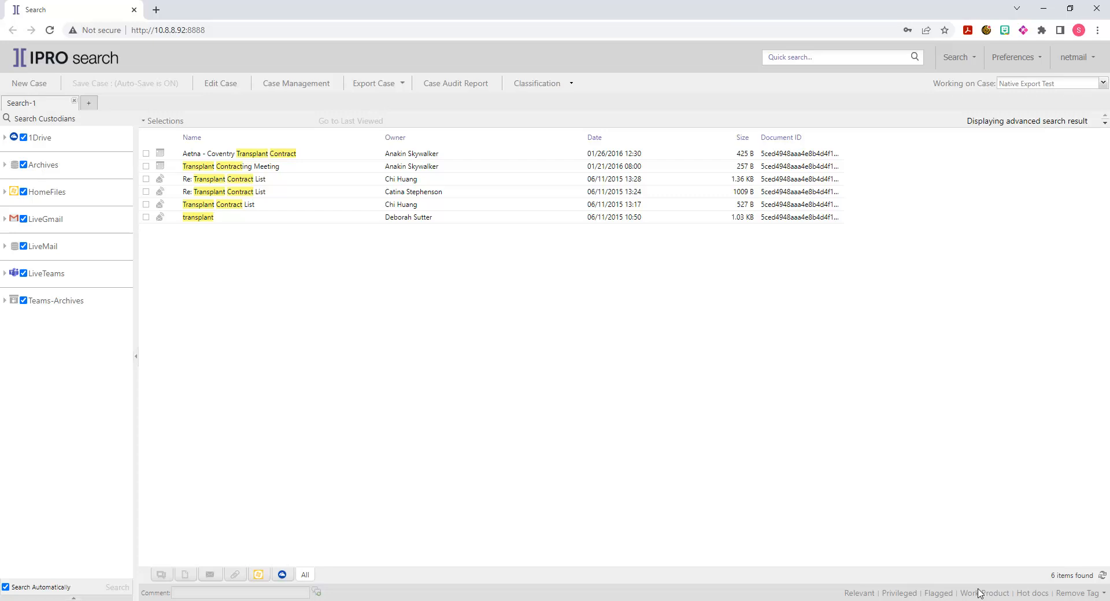
- Rename the Search-1 search to "Transplant contracts"
right_click(47, 104)
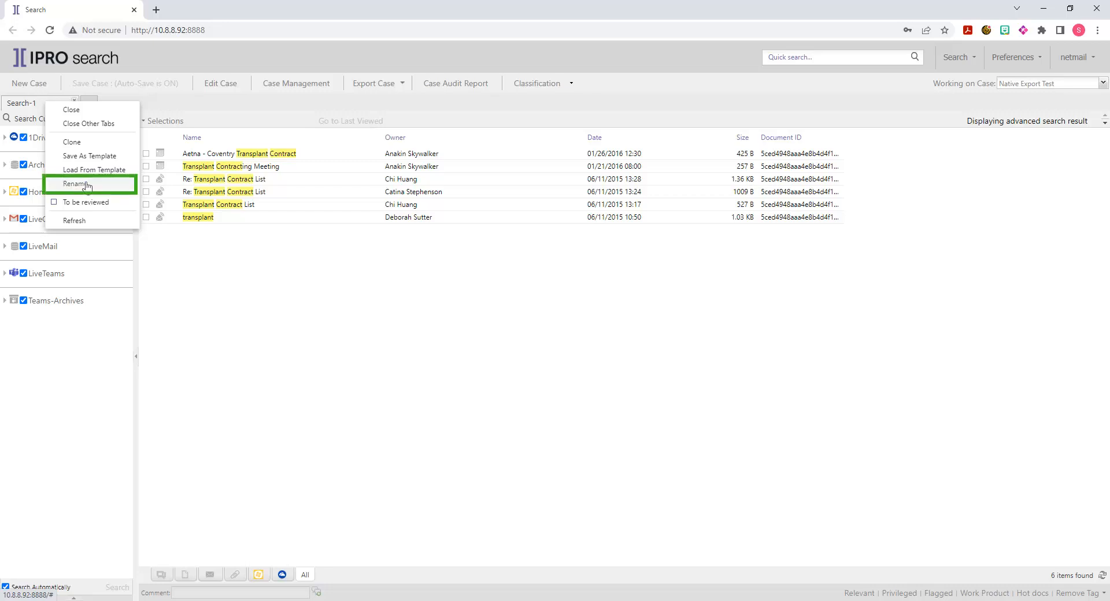
left_click(87, 184)
type("Transplant contracts")
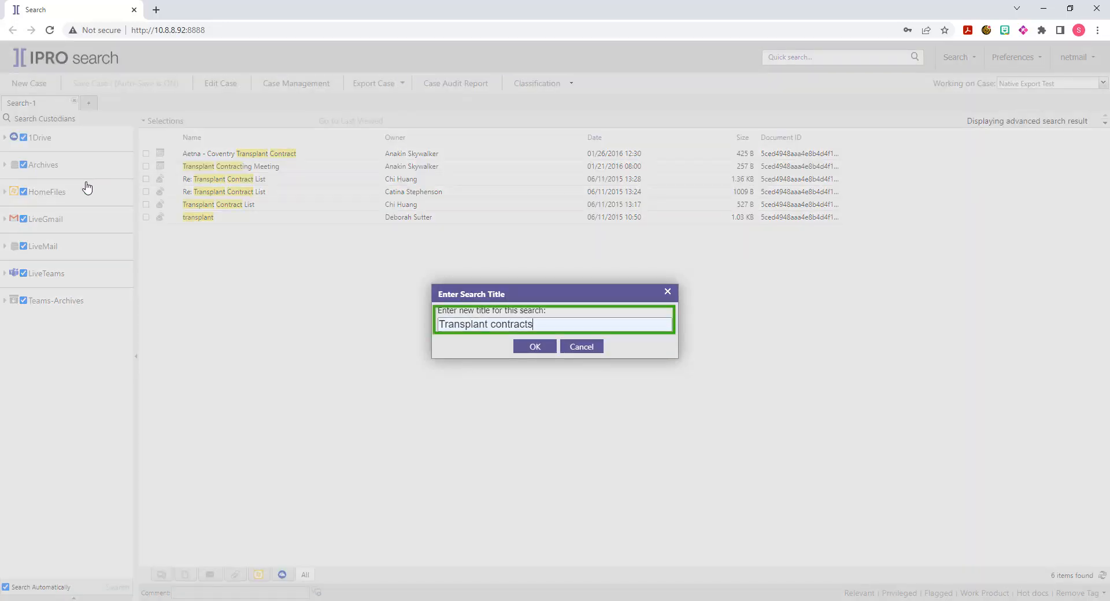
left_click(535, 346)
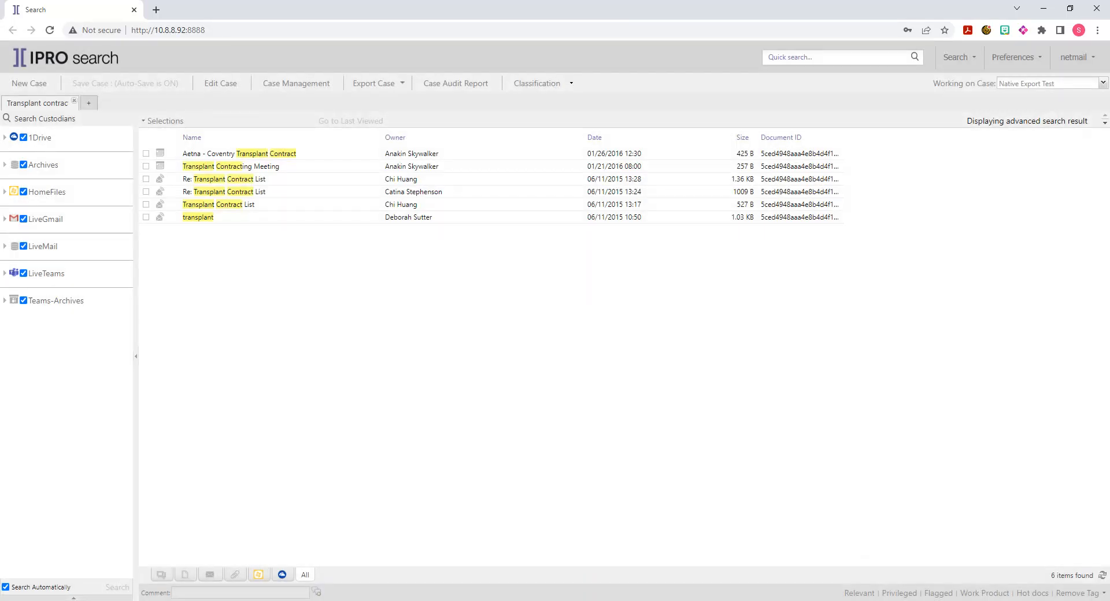